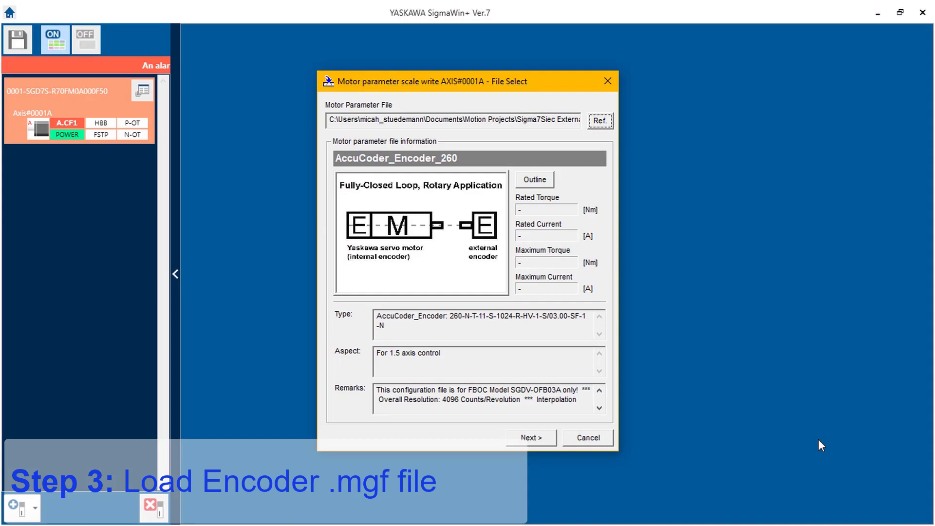
- Go past the intro page and write AccuCoder_Encoder_260 to Axis#0001A's scale
left_click(531, 438)
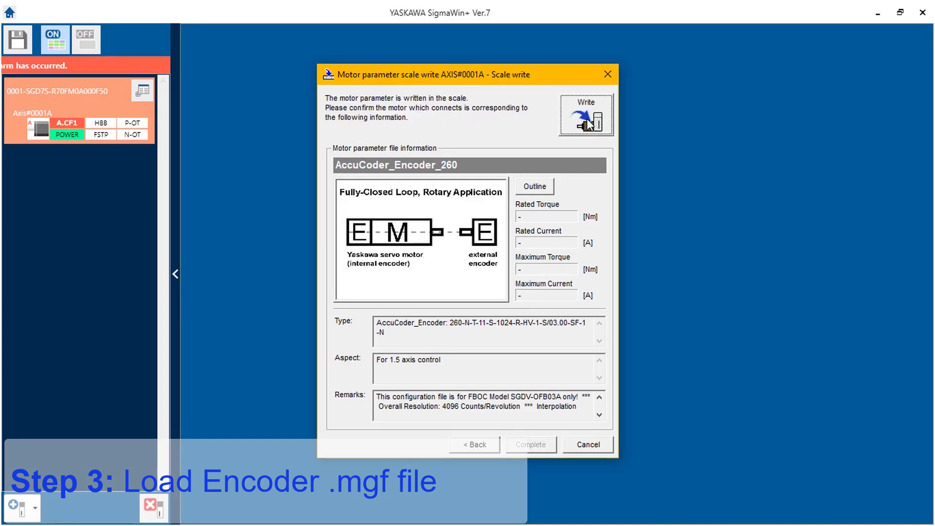
left_click(588, 120)
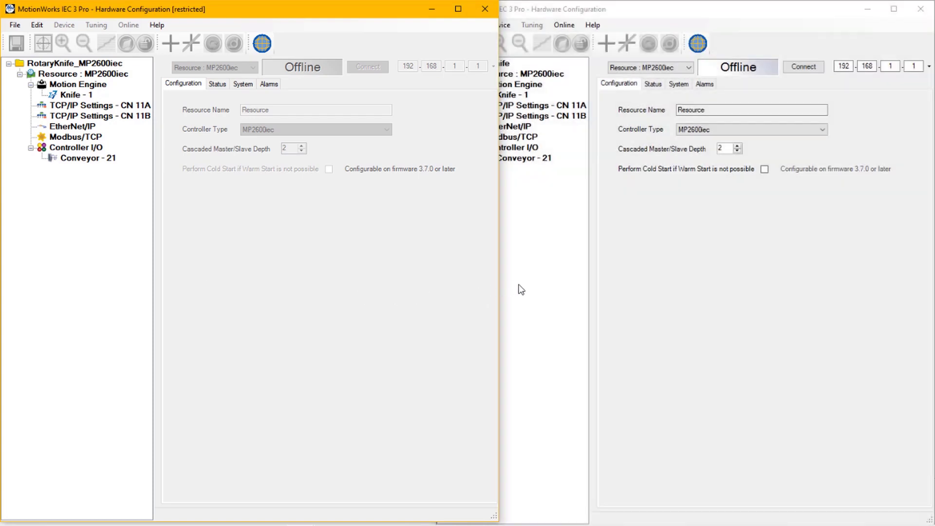
- In the right-hand RotaryKnife copy window, switch the Controller Type from MP2600iec to Sigma-7Siec
left_click(636, 300)
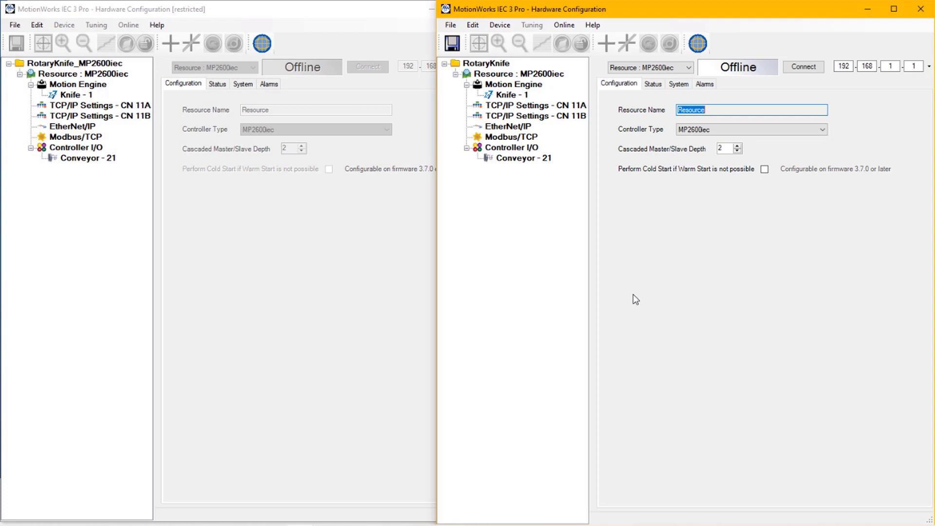
left_click(736, 130)
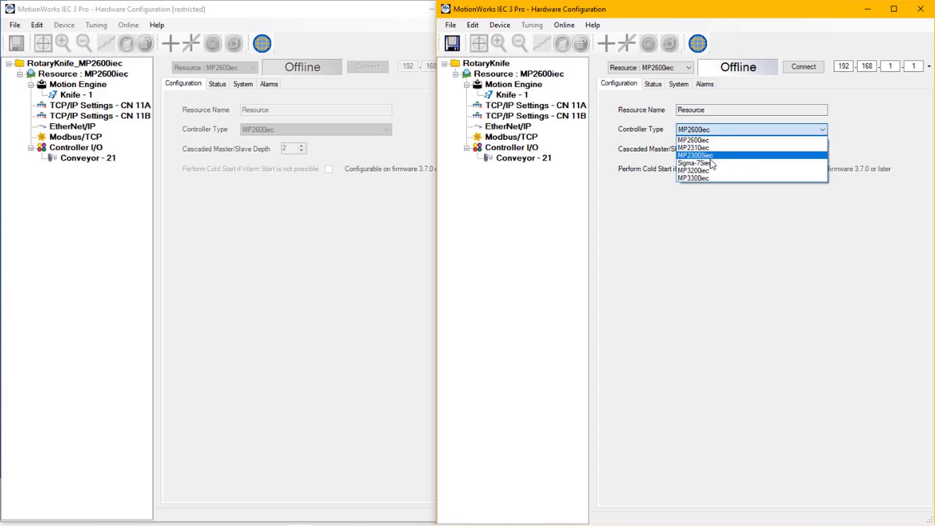
left_click(706, 164)
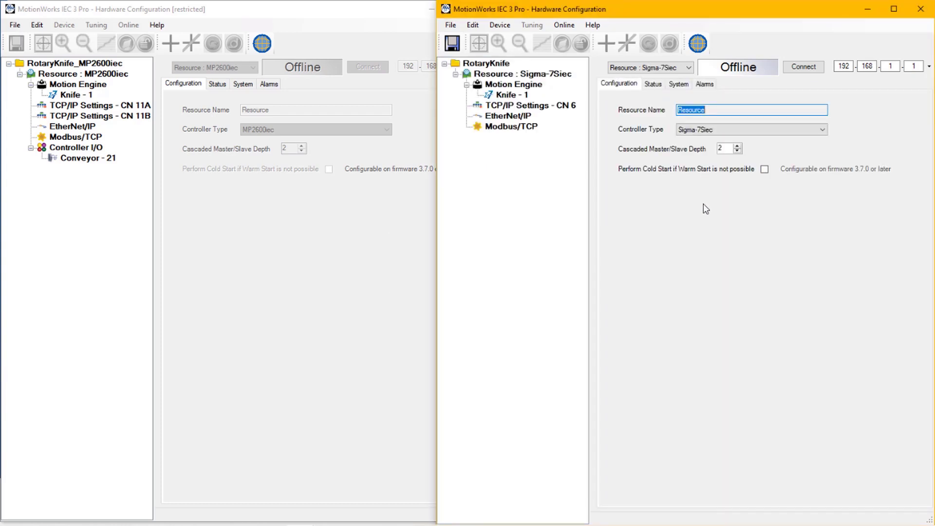
- Set the Knife axis external encoder to '1 - forward for CCW motor rotation' and save the configuration
left_click(506, 95)
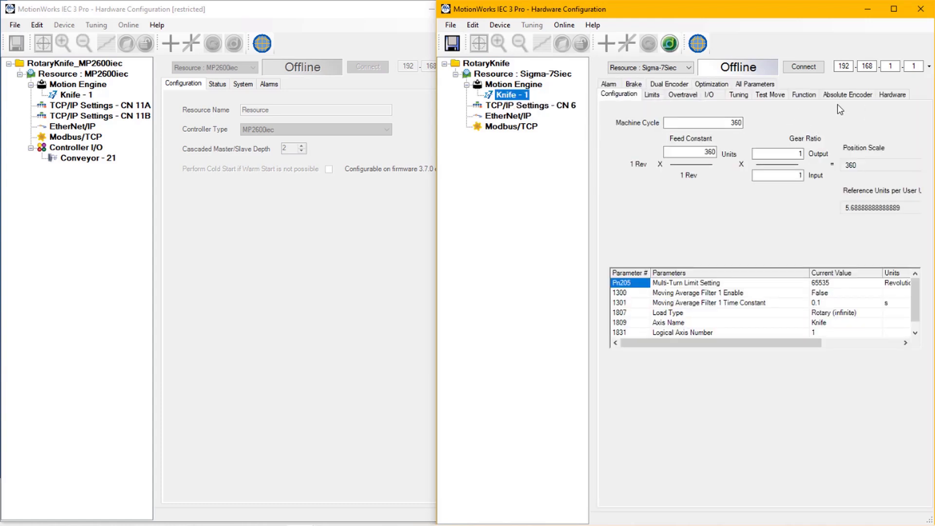
left_click(769, 86)
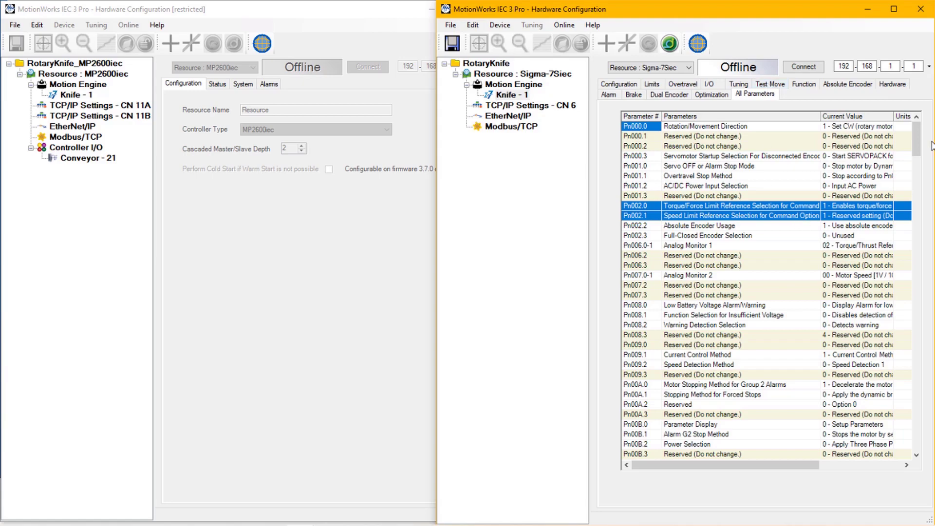
left_click_drag(917, 145, 914, 169)
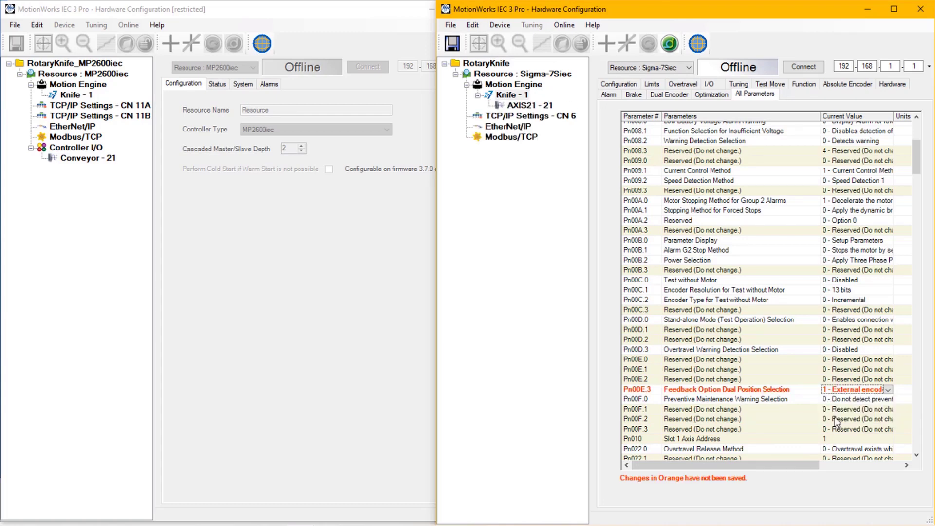
left_click_drag(757, 466, 853, 470)
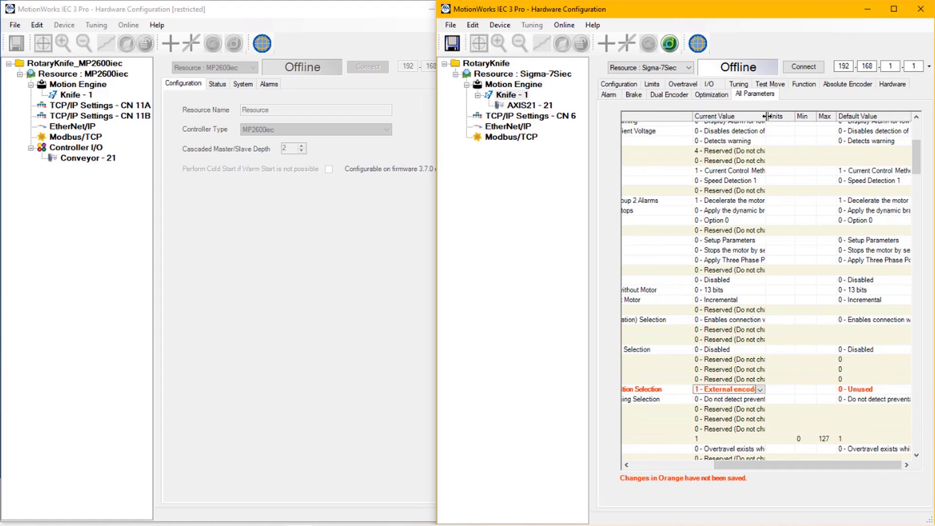
left_click_drag(765, 116, 906, 116)
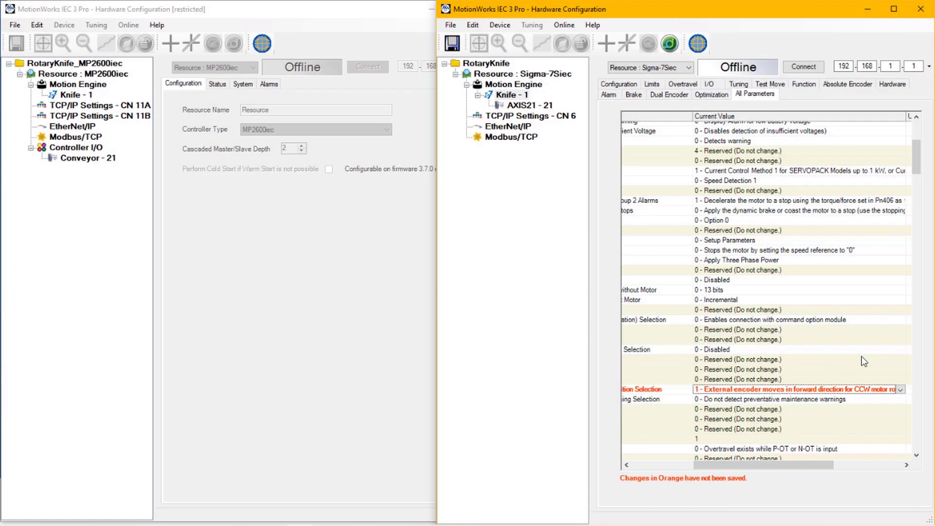
left_click(507, 95)
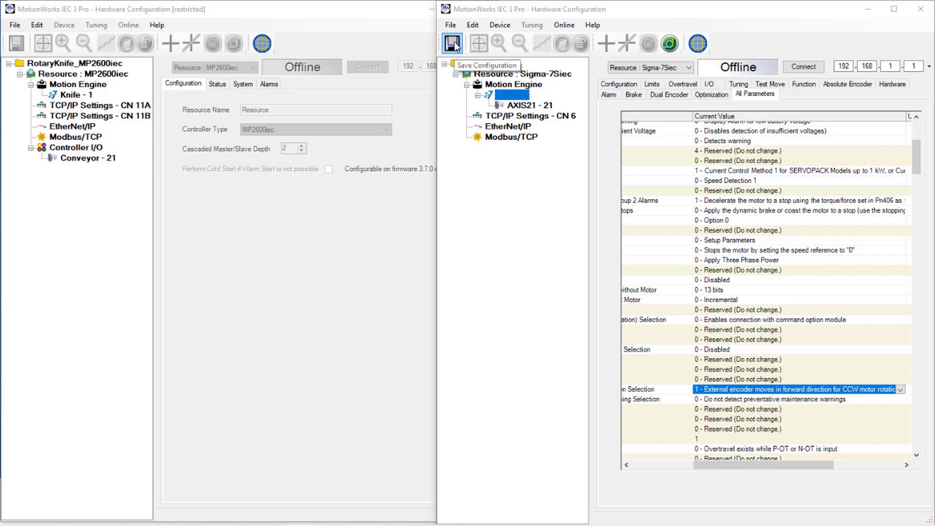
left_click(453, 44)
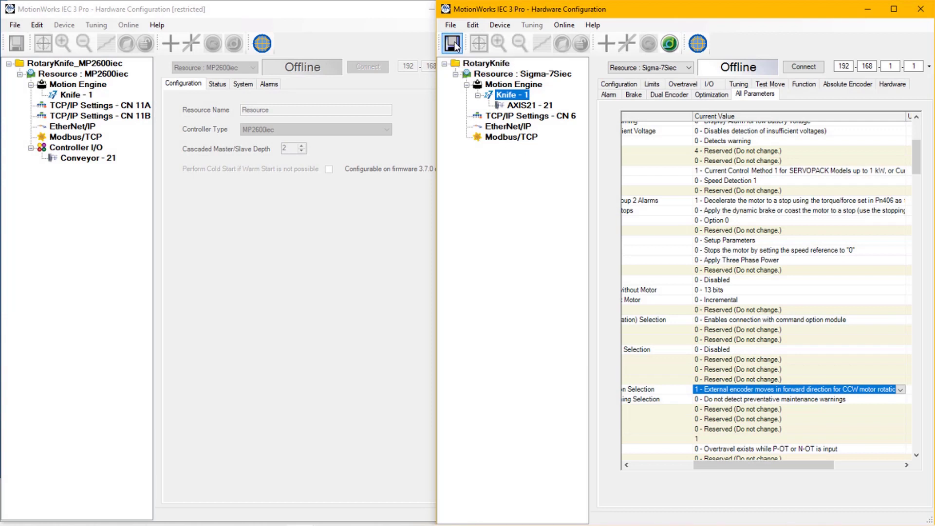
- Rename the AXIS21 external encoder axis to 'Conveyor', matching the original MP2600iec project
left_click(524, 107)
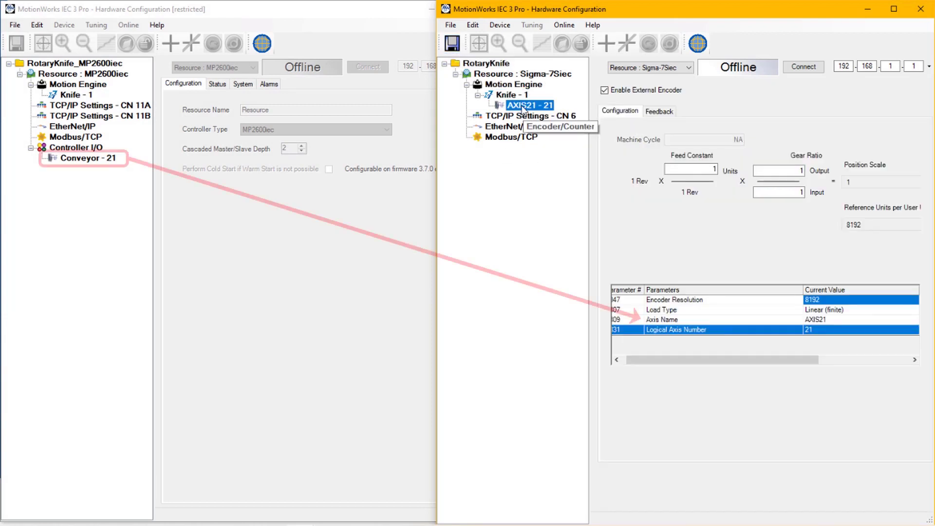
left_click(185, 230)
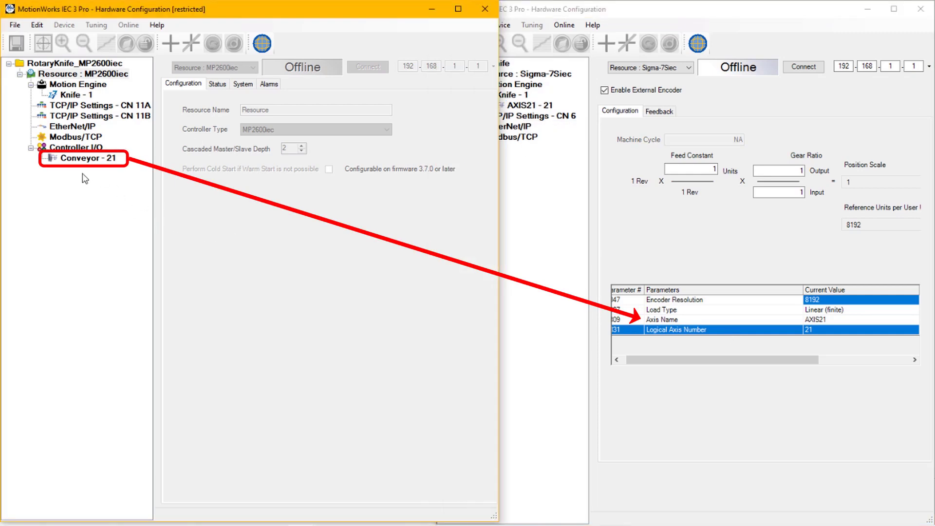
left_click(831, 320)
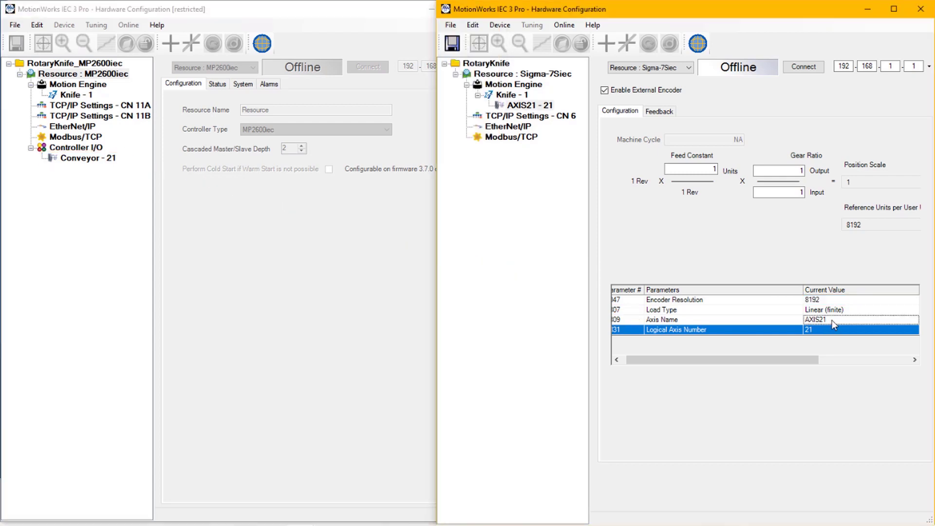
type("Conveyor")
left_click(312, 282)
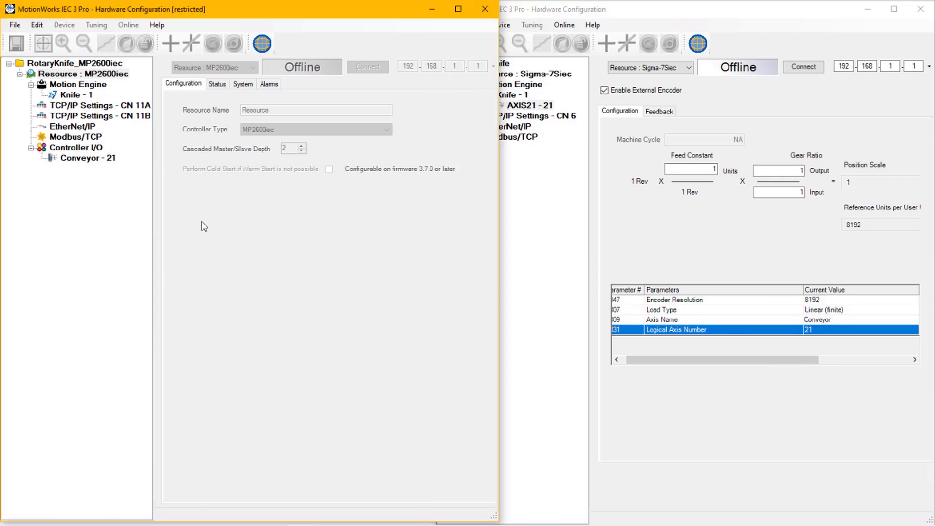
- Give the Conveyor encoder resolution 4096 and feed constant 7.853981634, then bring up the User Units list
left_click(93, 160)
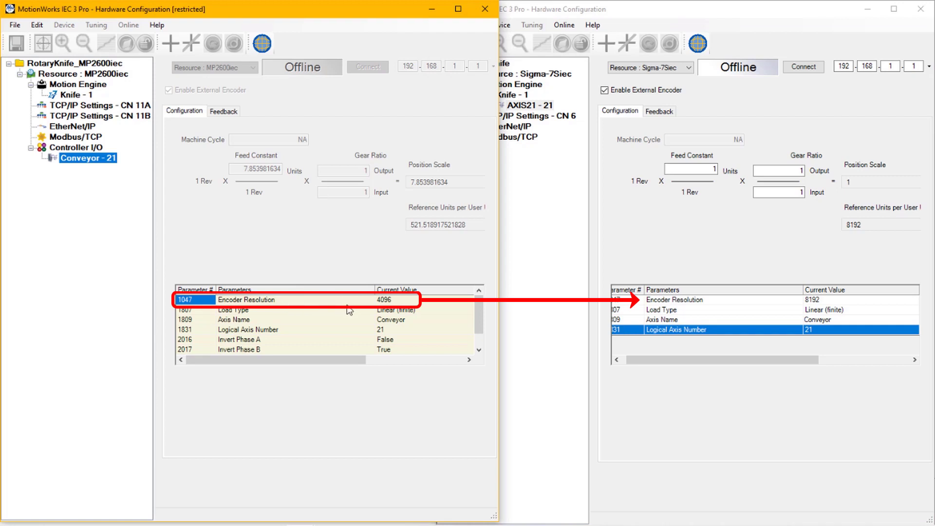
left_click(826, 300)
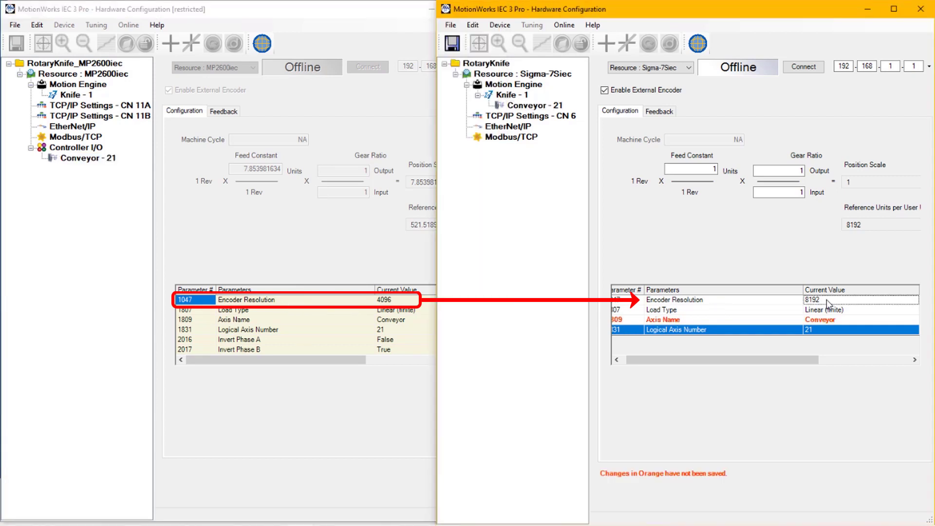
type("4096")
key("Return")
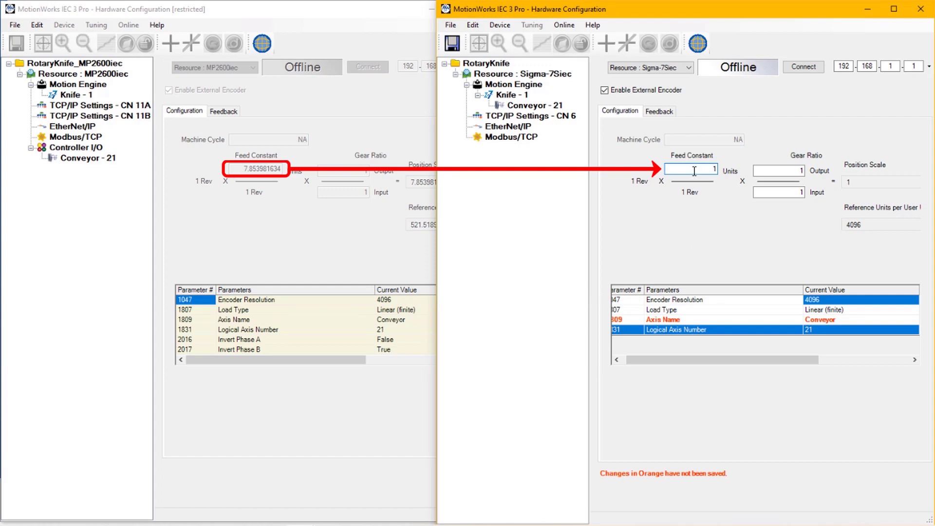
type("7.853981634")
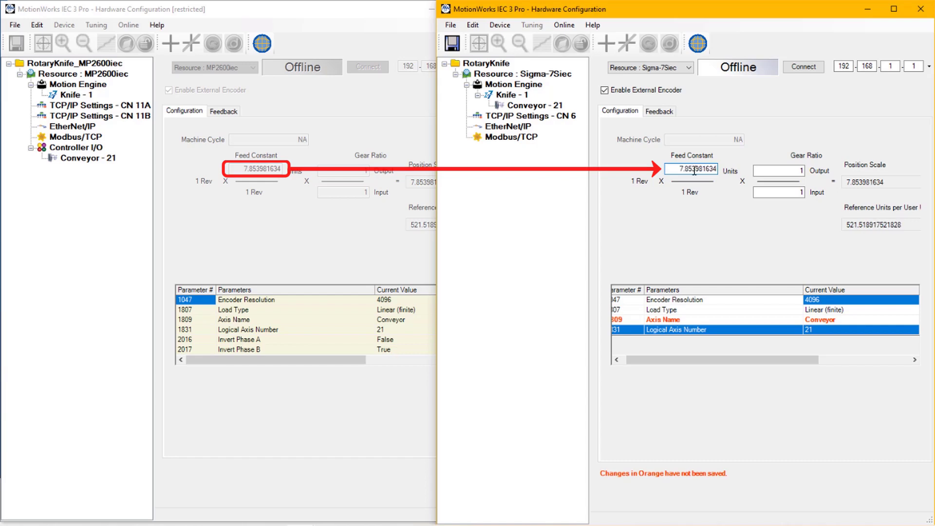
left_click(896, 10)
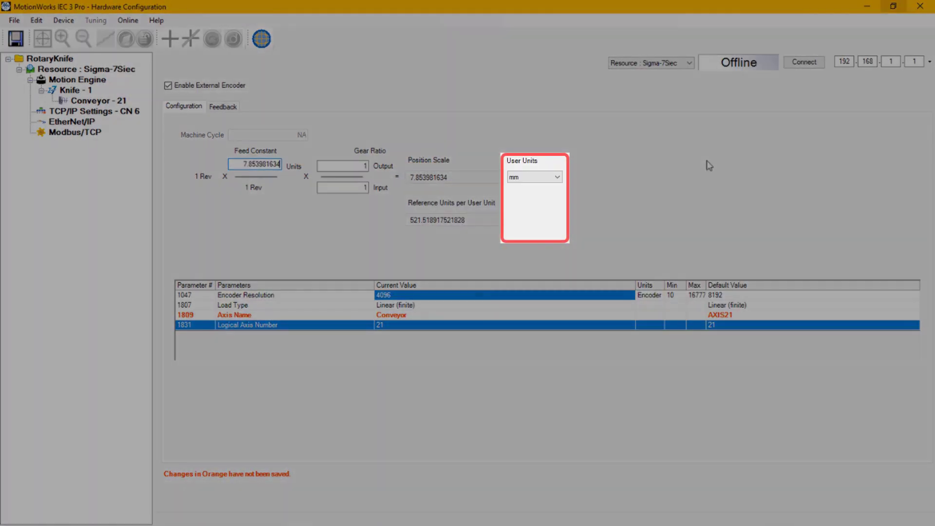
left_click(555, 178)
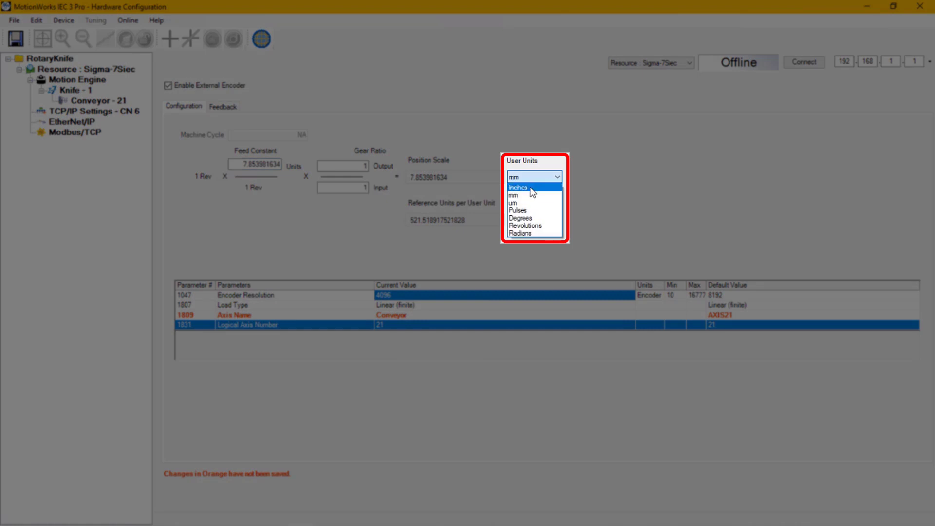
- Set Conveyor user units to Inches, save, go online at 192.168.1.1, and save the configuration to the controller
left_click(531, 189)
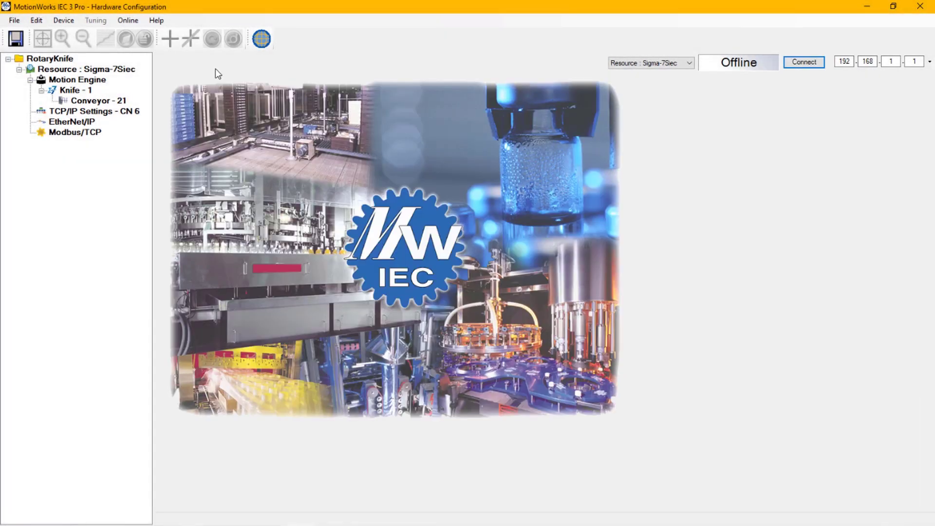
left_click(19, 39)
left_click(810, 63)
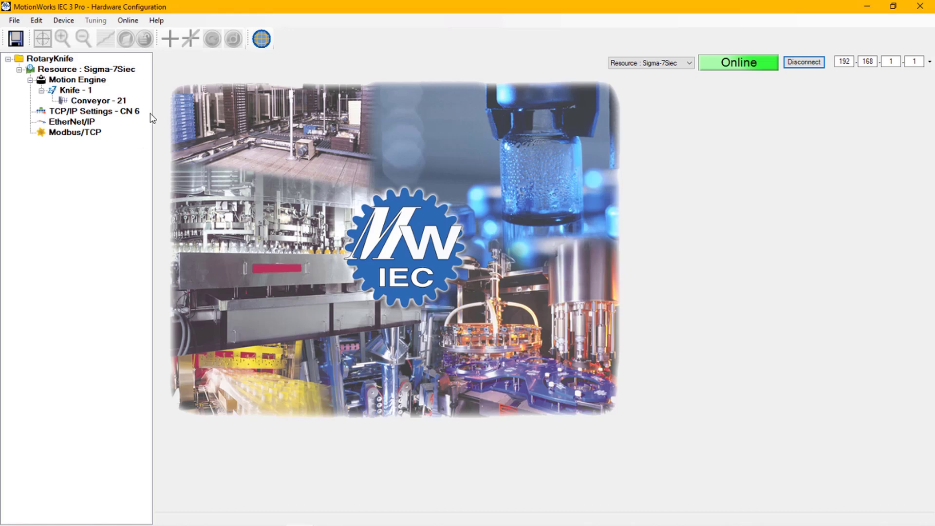
left_click(107, 101)
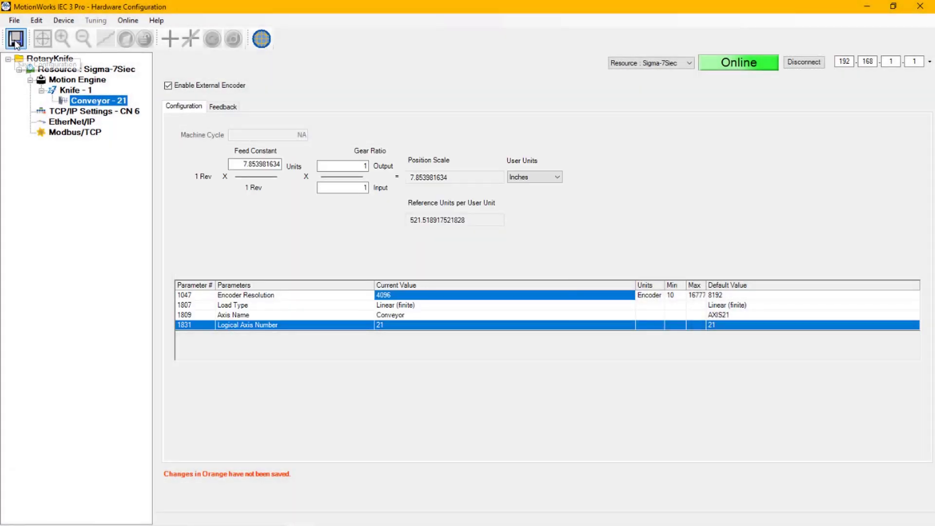
left_click(16, 39)
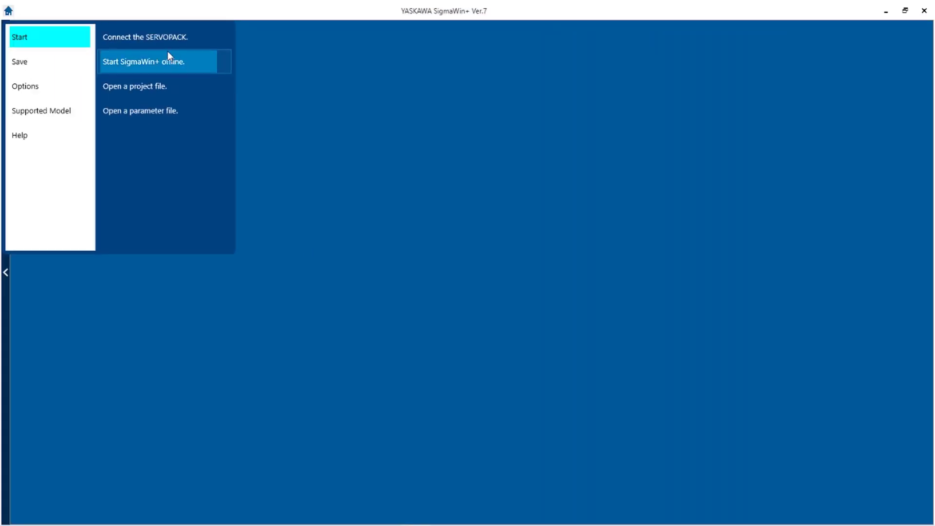
- Connect SigmaWin+ to the SGD7S SERVOPACK over USB and reach Axis A's Encoder Setting functions
left_click(163, 38)
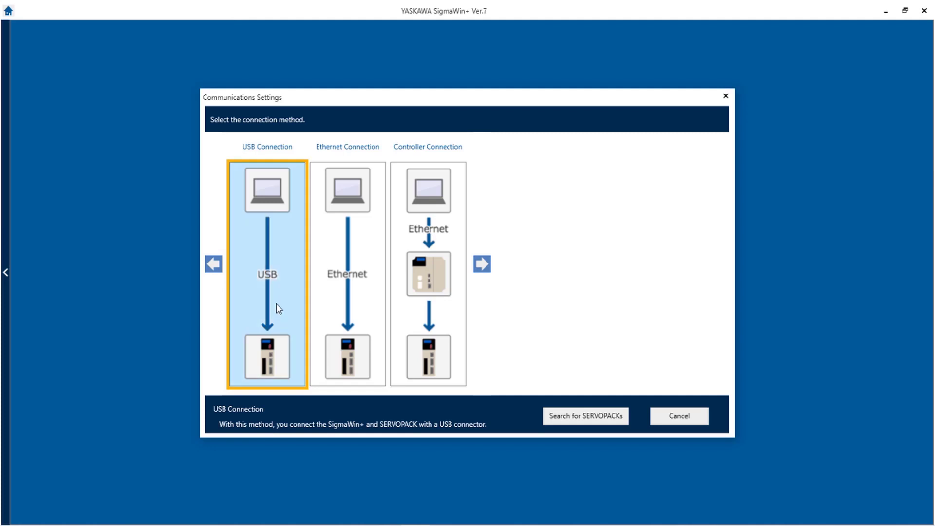
left_click(598, 415)
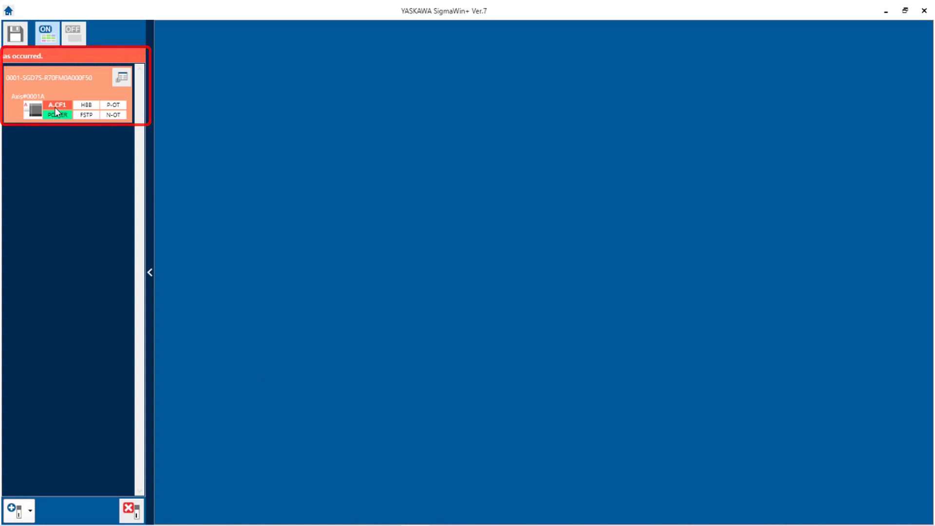
left_click(117, 81)
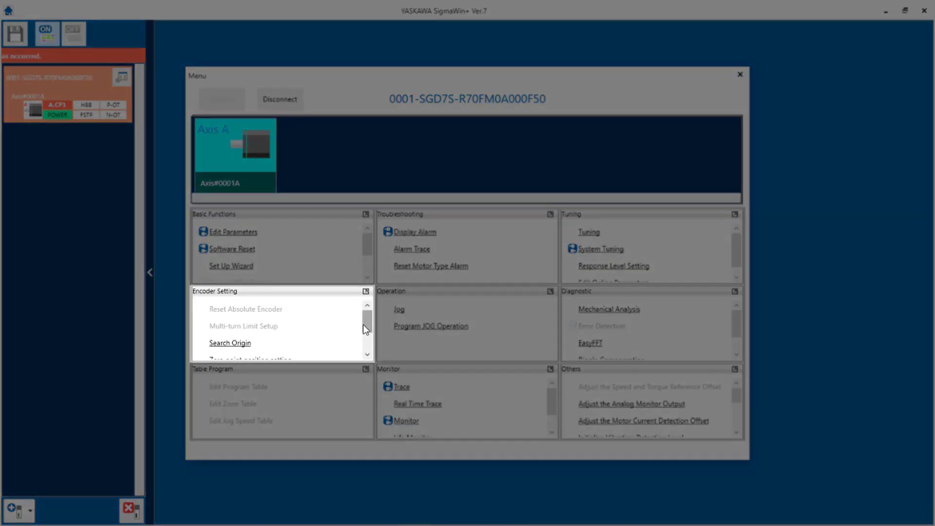
left_click_drag(367, 326, 367, 341)
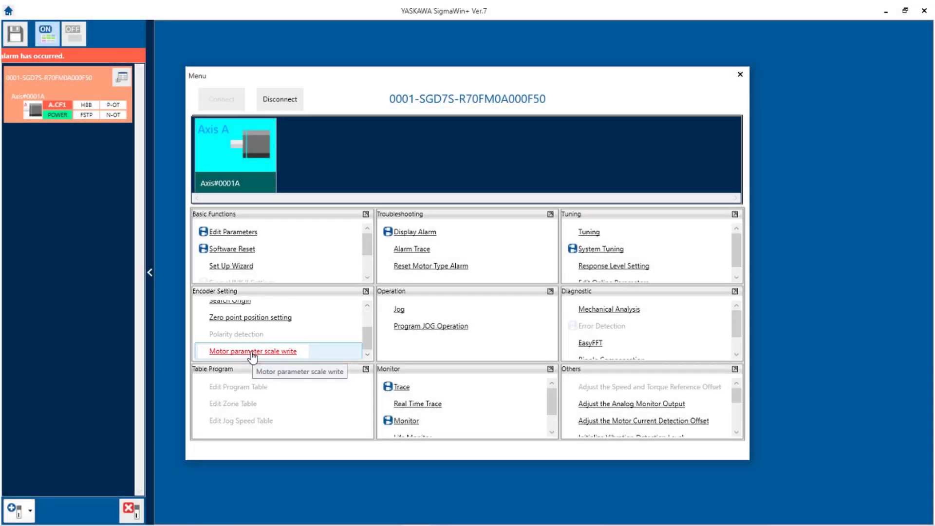
- Load AccuCoder_Encoder_260.mgf as the motor parameter file and write it to axis A's scale
left_click(252, 352)
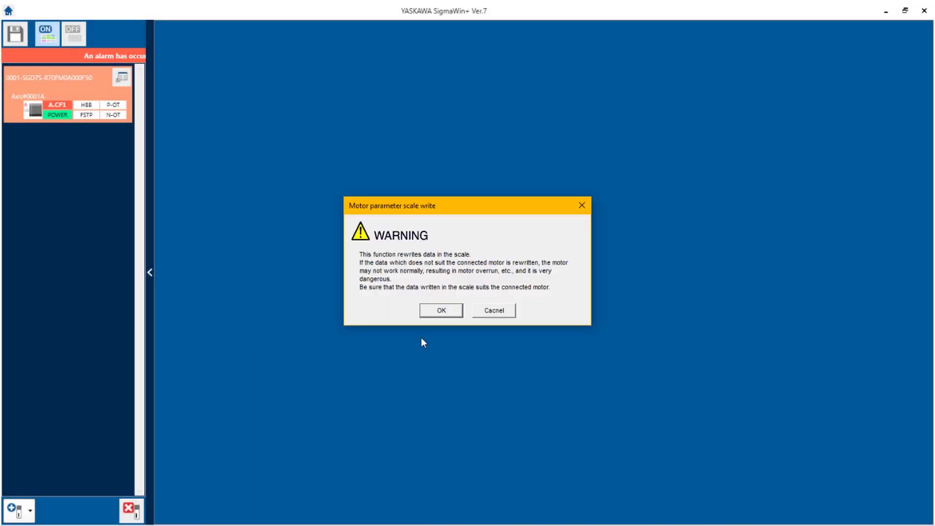
left_click(441, 311)
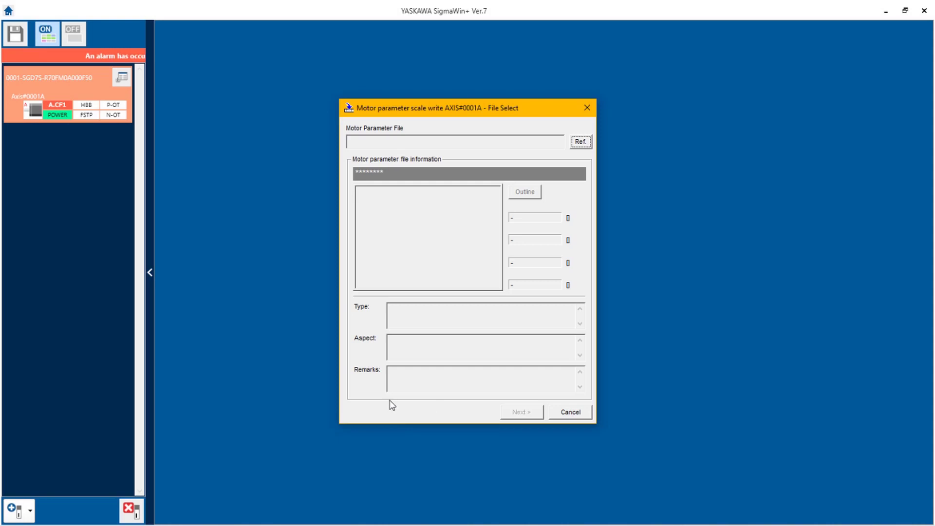
left_click(581, 142)
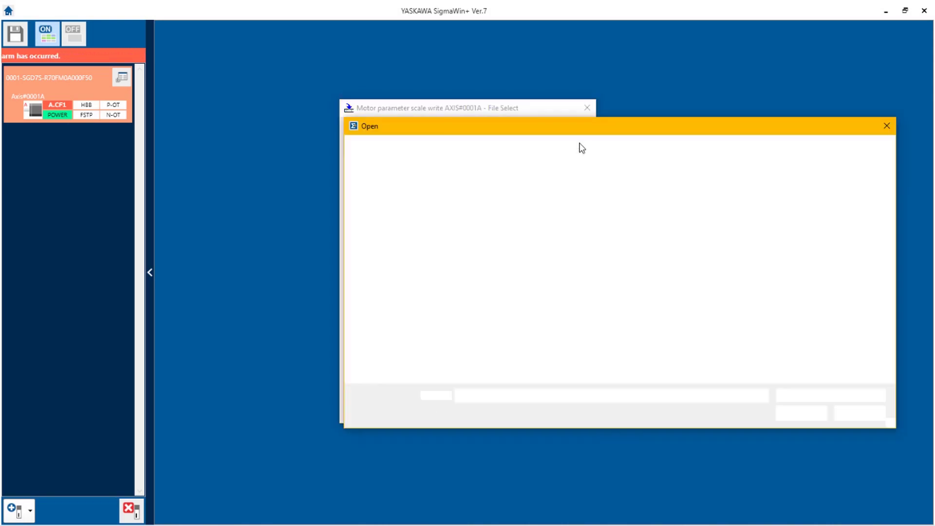
left_click(724, 329)
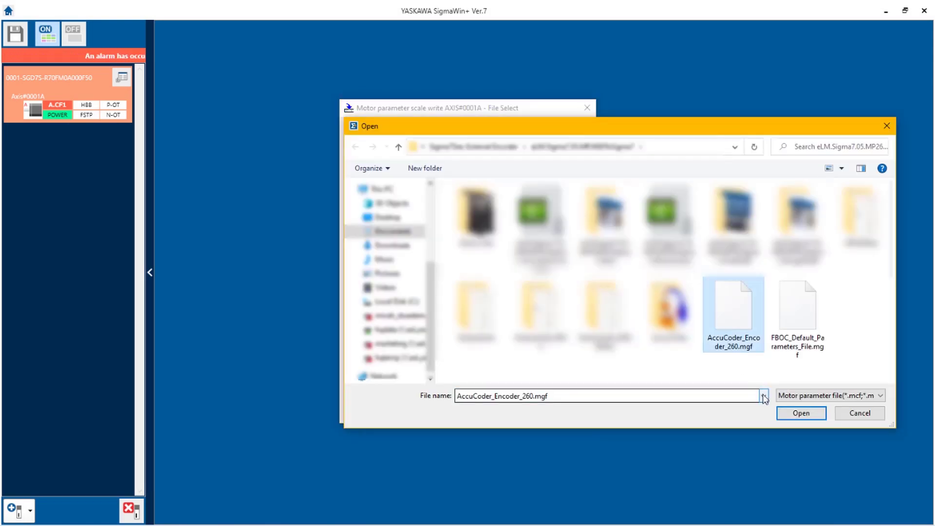
left_click(794, 418)
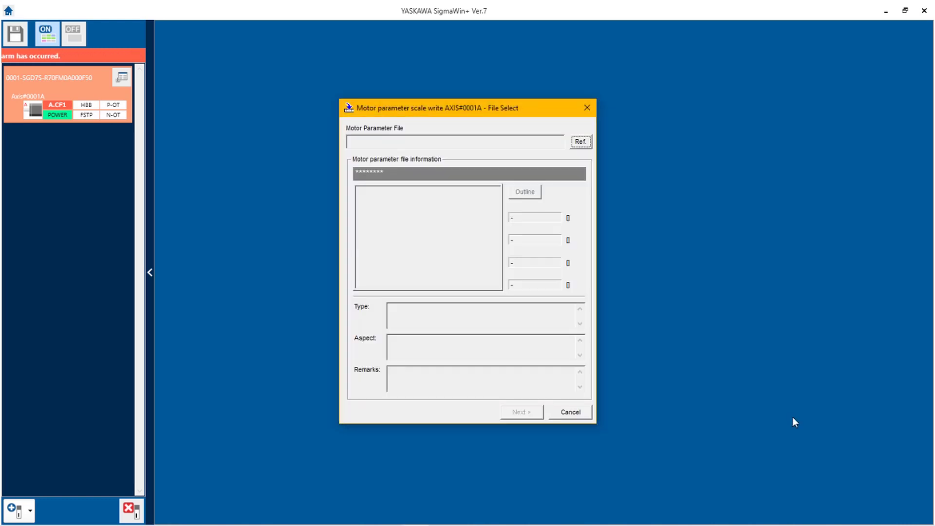
left_click(535, 413)
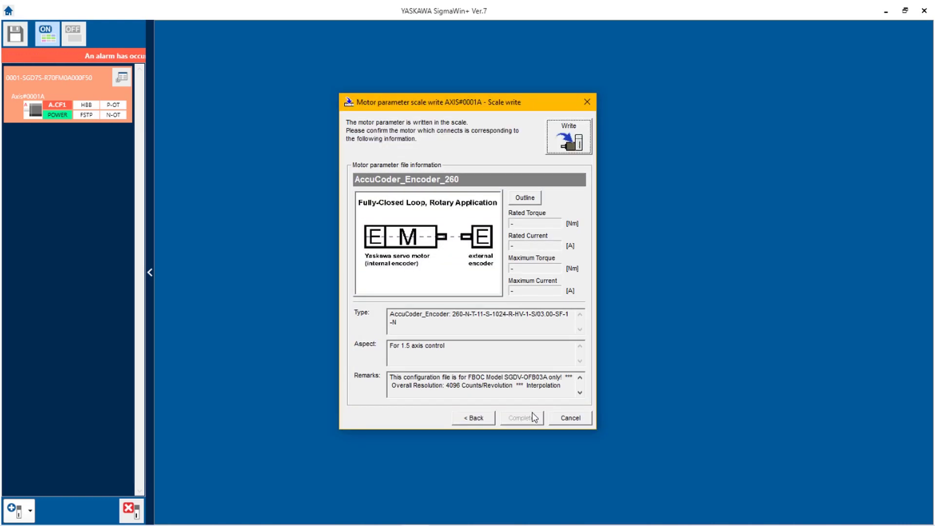
left_click(568, 138)
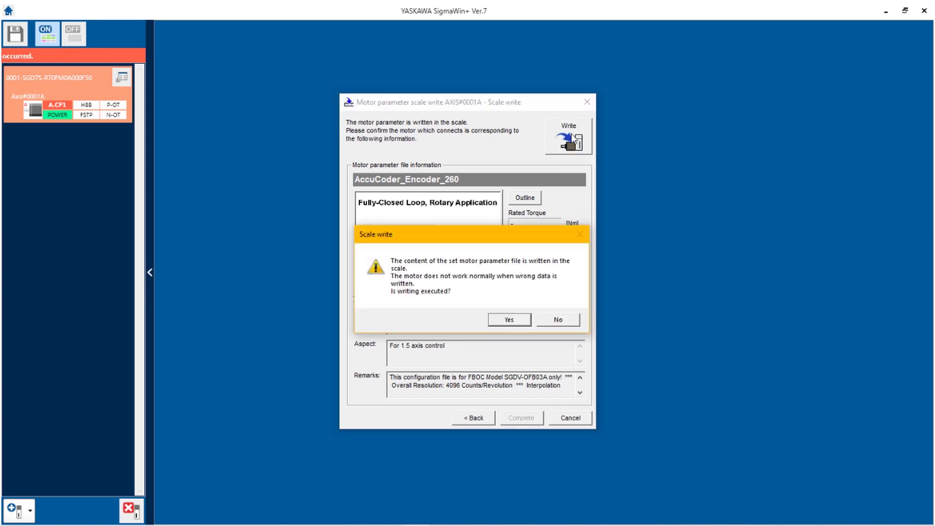
left_click(514, 320)
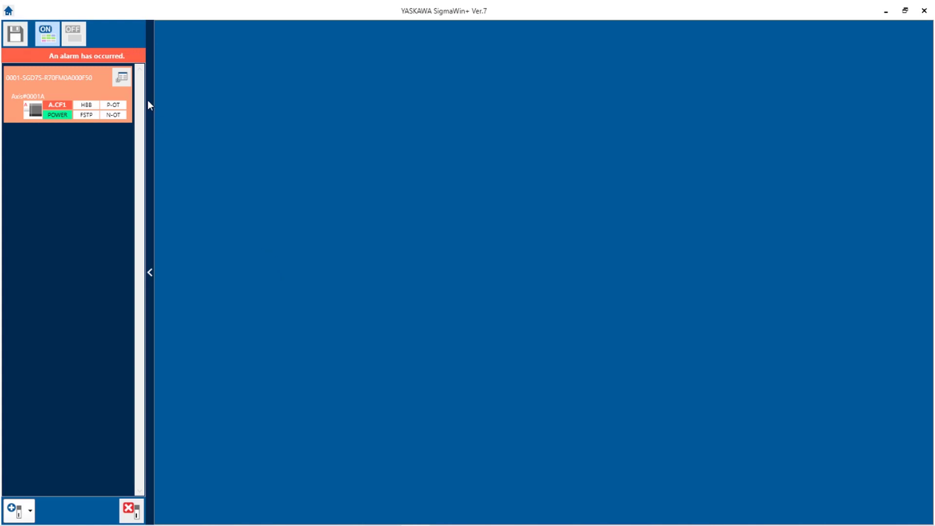
- Disconnect SigmaWin+ from the SERVOPACK and confirm ending communication
left_click(119, 79)
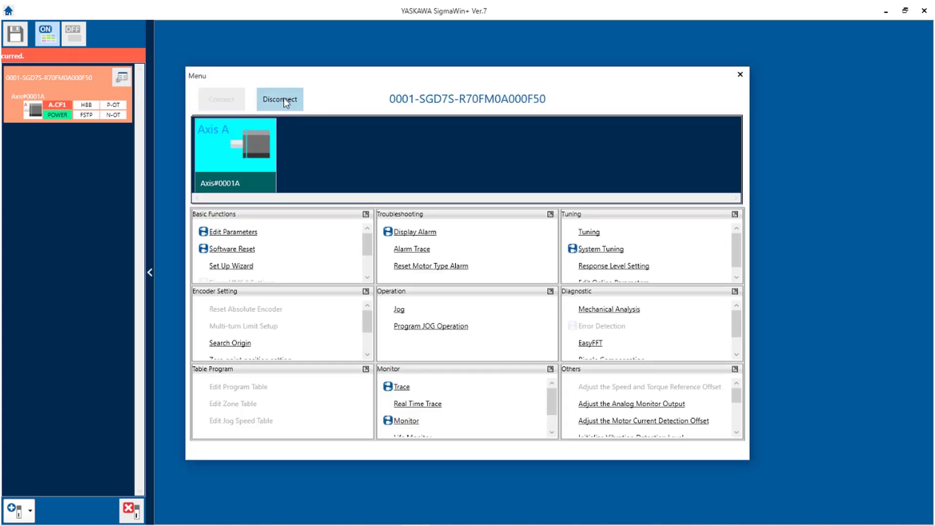
left_click(282, 99)
left_click(490, 312)
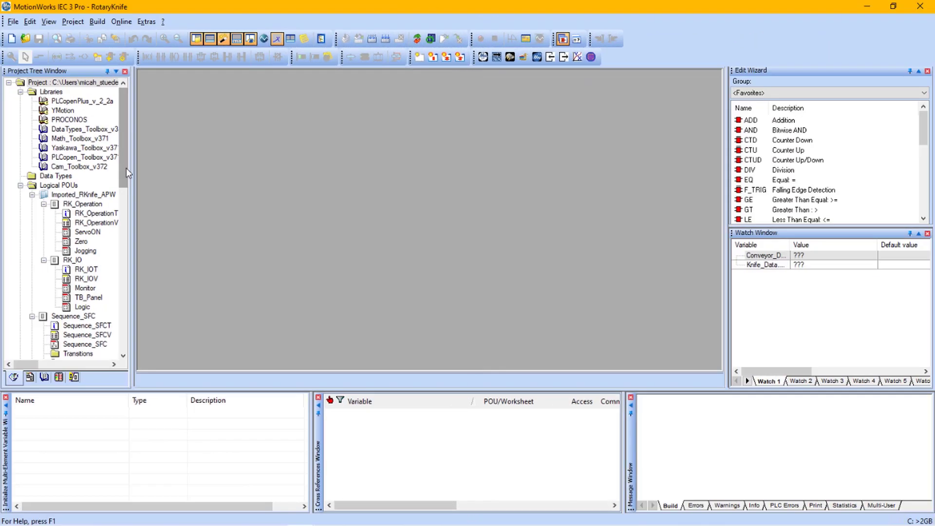
- Scroll the RotaryKnife Project Tree down to show the Buffer, Shift, CamCalc and Blend POUs
left_click_drag(127, 168, 127, 233)
- Open the Buffer POU and inspect the members of G_ProductBuffer
double_click(71, 232)
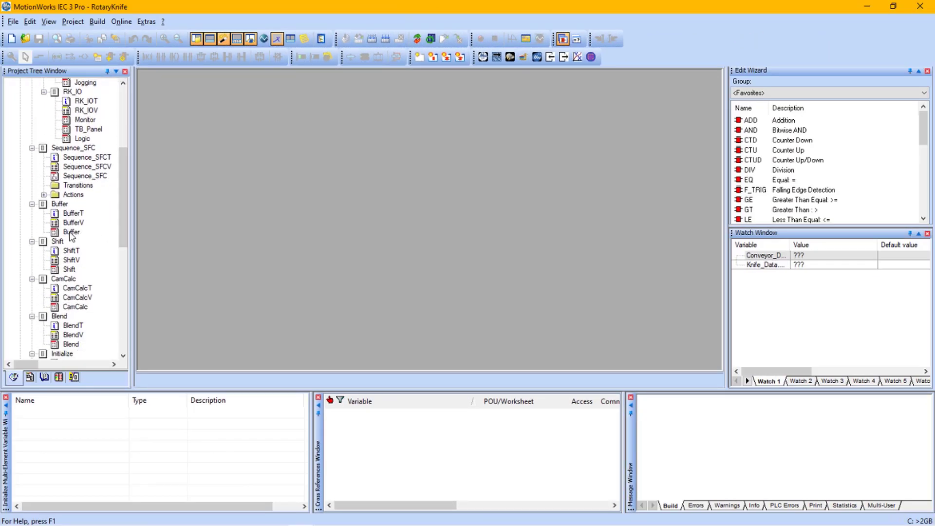
scroll(358, 234, "up", 3)
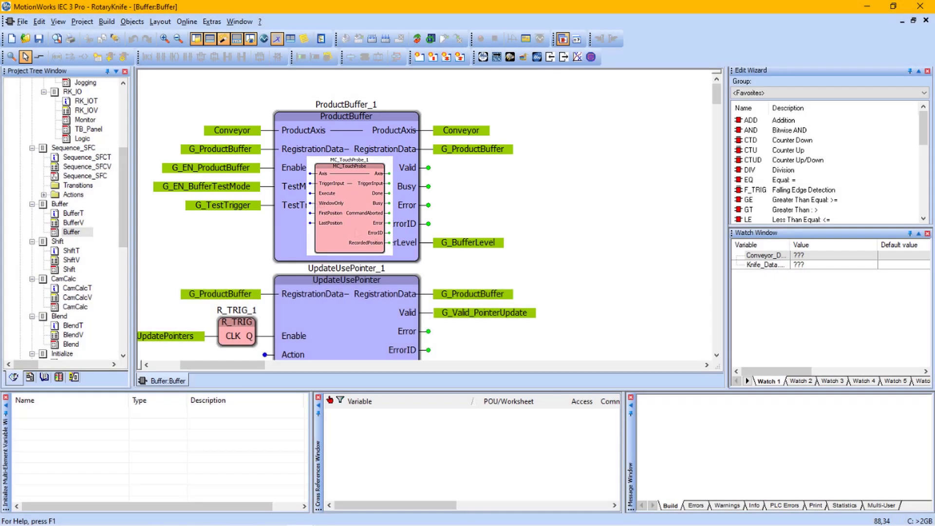
left_click(236, 154)
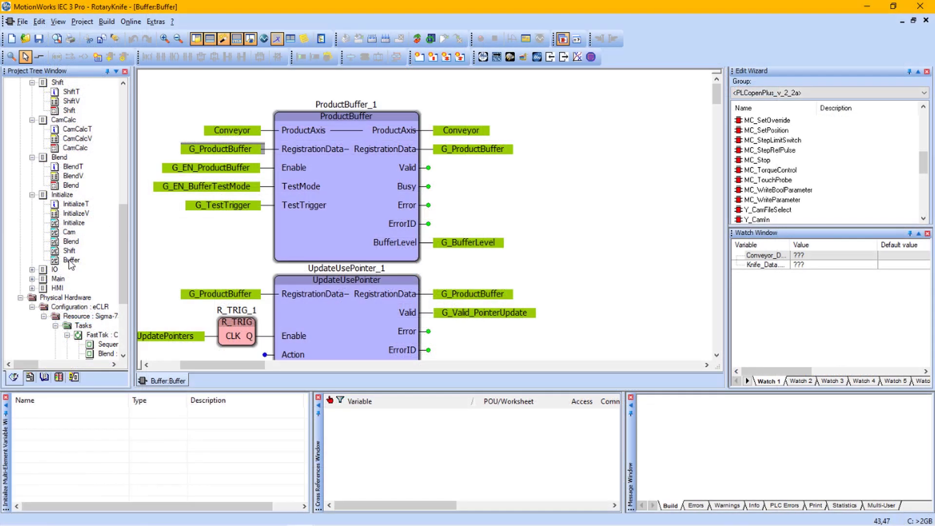
- In Initialize > Buffer, change line 1's G_ProductBuffer.Sensor.Bit from UINT#0 to UINT#1
double_click(71, 261)
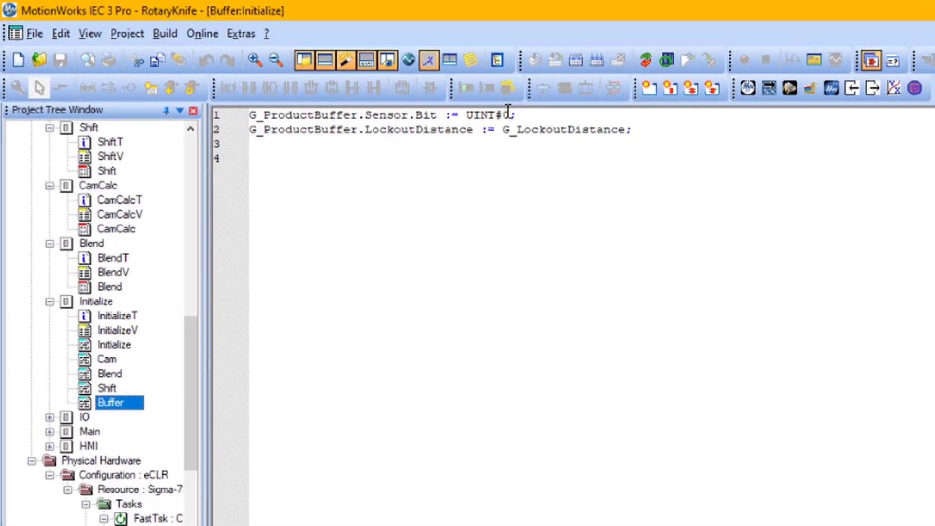
left_click(337, 76)
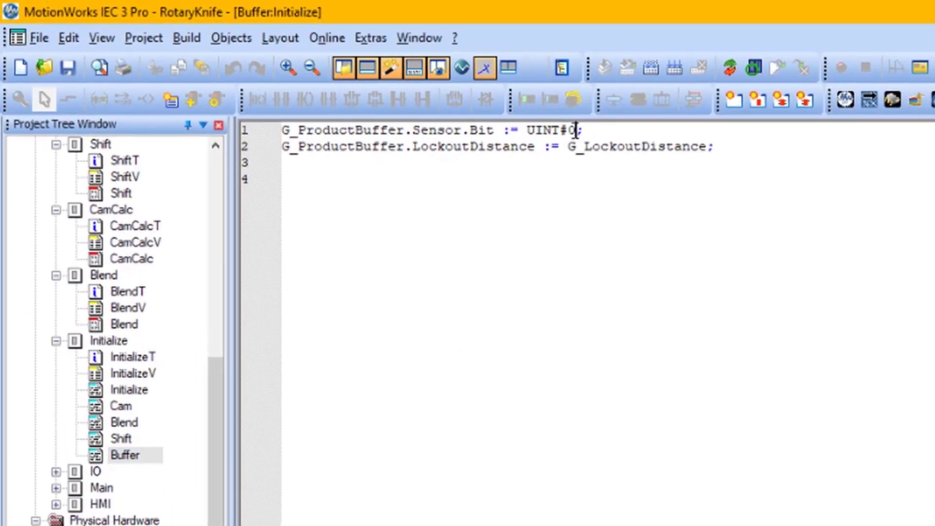
key("BackSpace")
type("1")
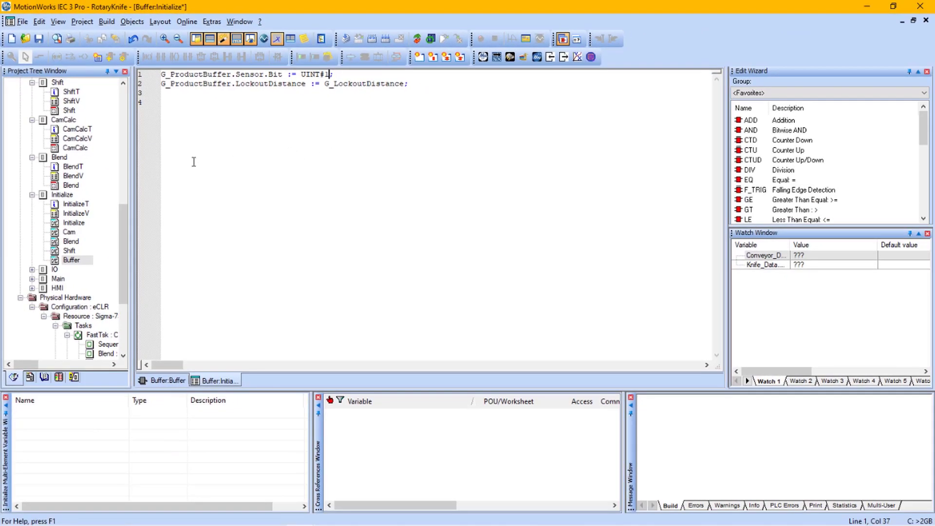
left_click_drag(122, 213, 122, 118)
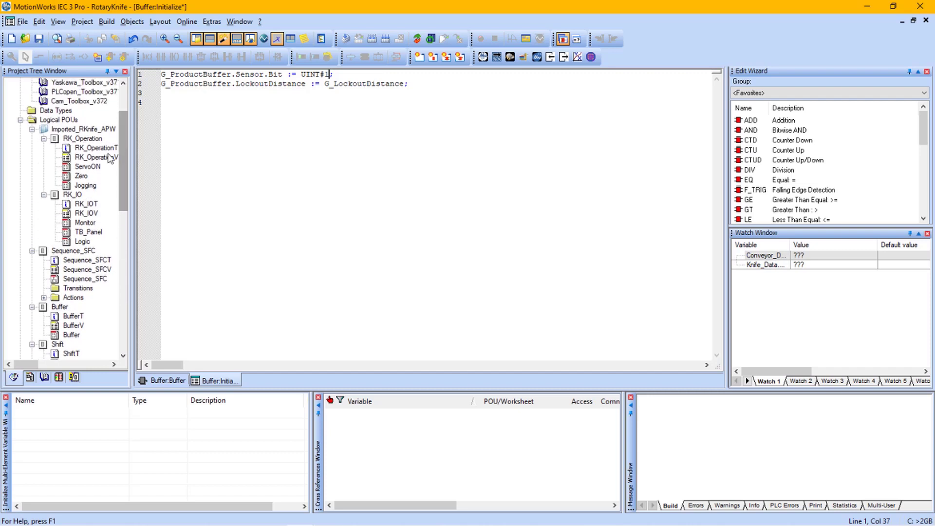
- Inspect the RK_IO Logic ladder diagram, then open the Global_Variables table of SLIO I/O
left_click(81, 243)
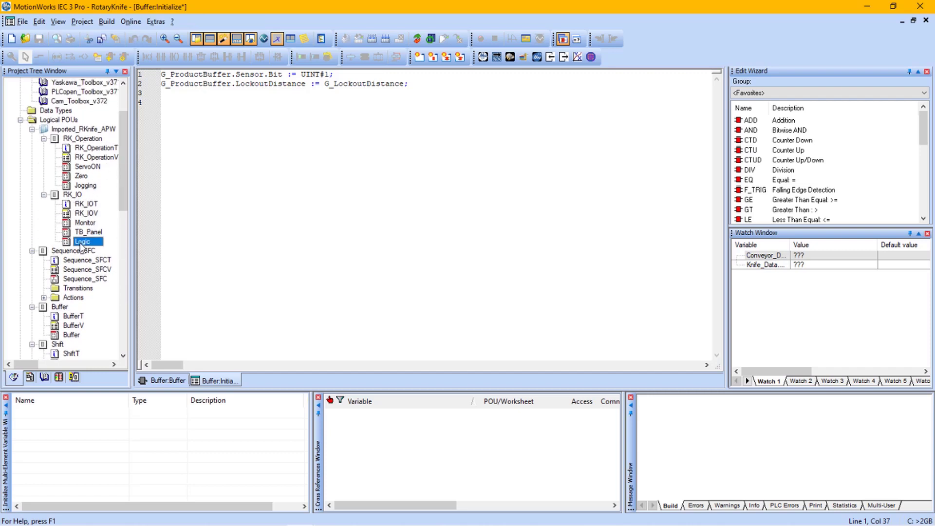
double_click(81, 244)
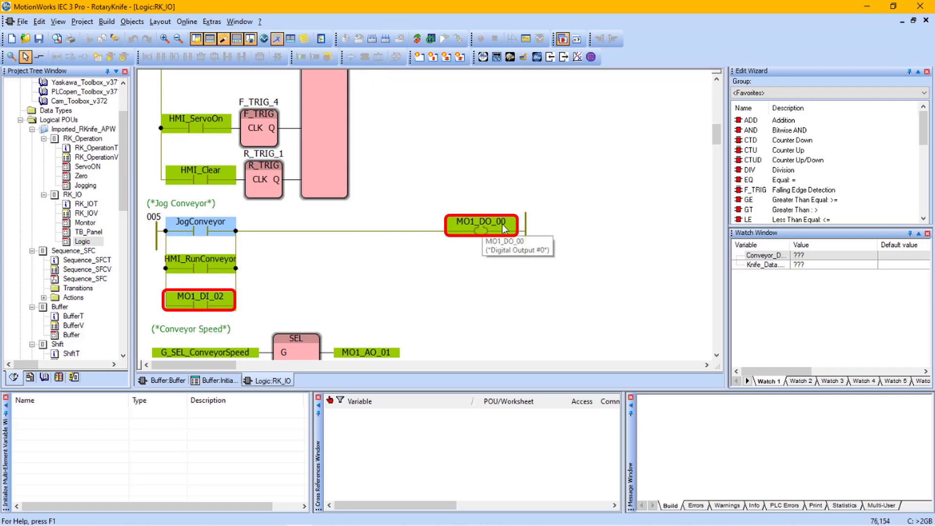
left_click_drag(717, 135, 718, 97)
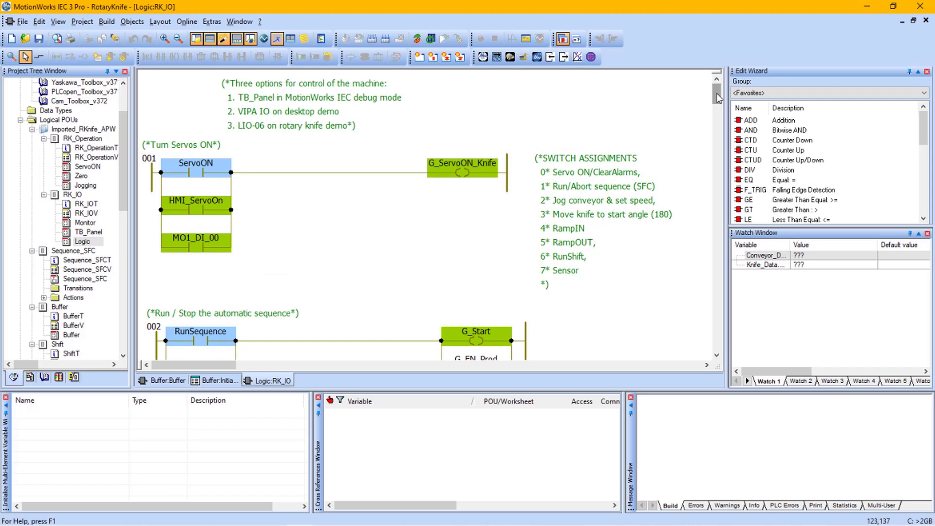
left_click_drag(718, 97, 723, 161)
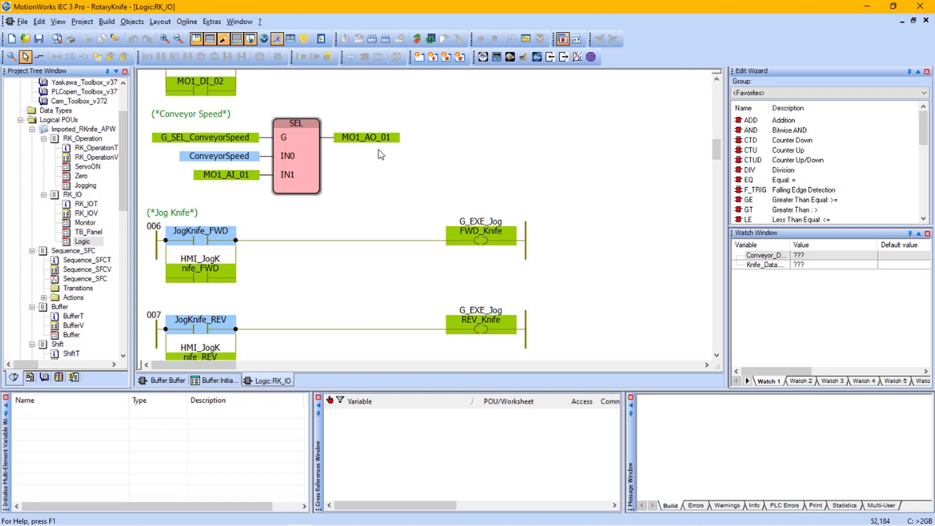
scroll(122, 309, "down", 10)
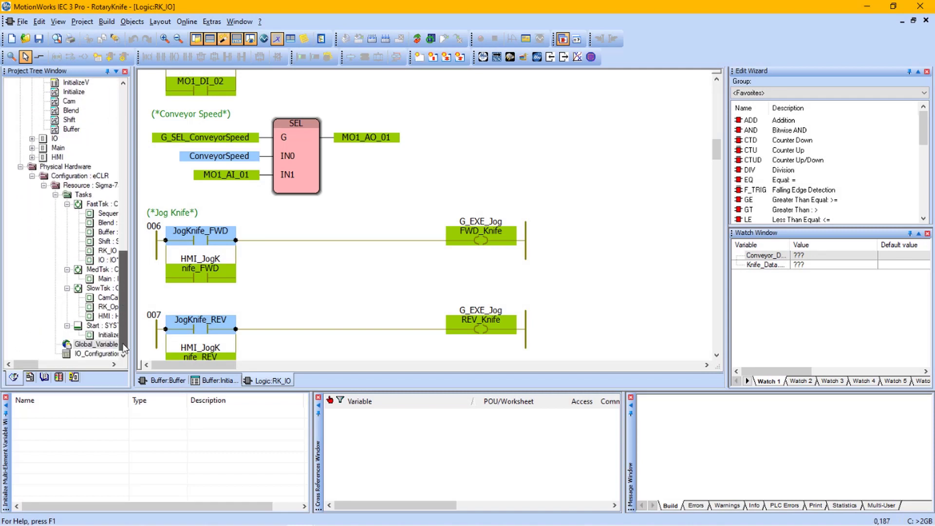
double_click(95, 345)
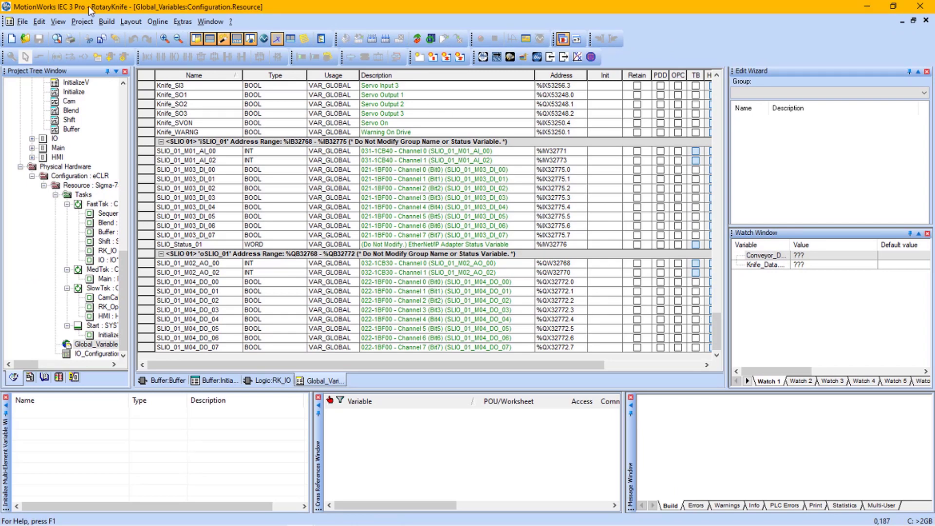
- Start an Edit-menu Global Replace of MO1_AI_01 with SLIO_01_M01_AI_00
left_click(39, 22)
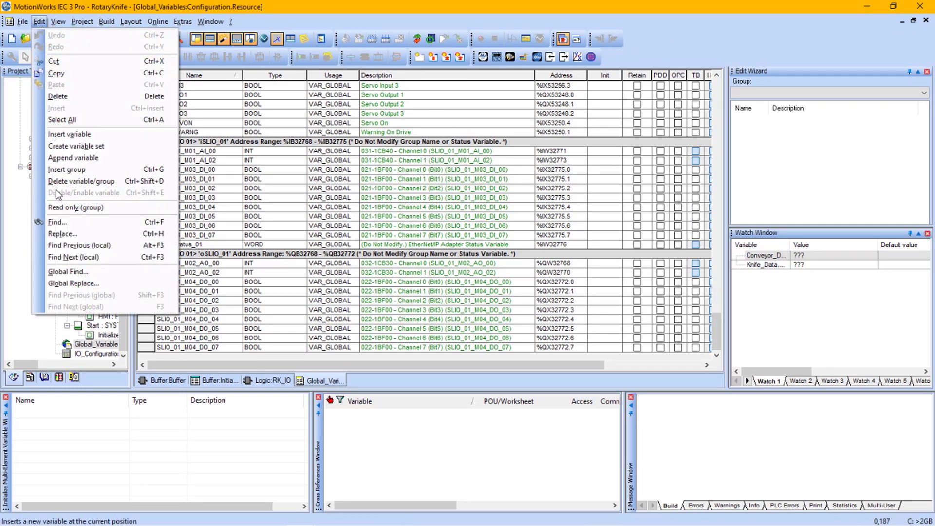
left_click(73, 283)
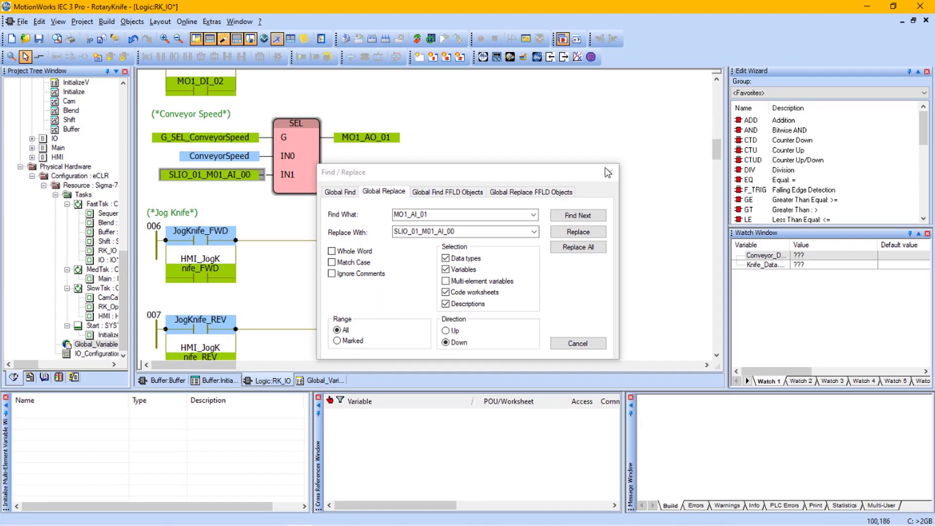
- Close the Find/Replace window and compile the project with Make
left_click(607, 170)
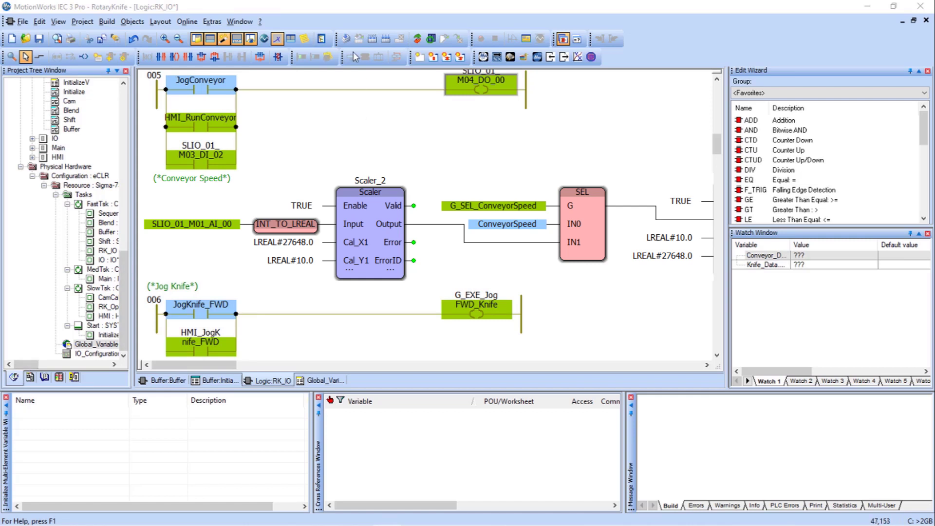
left_click(377, 42)
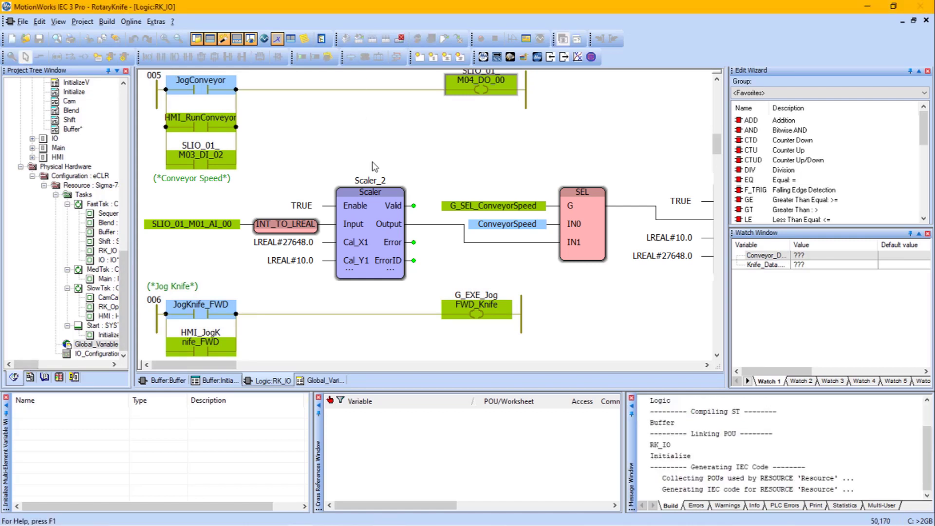